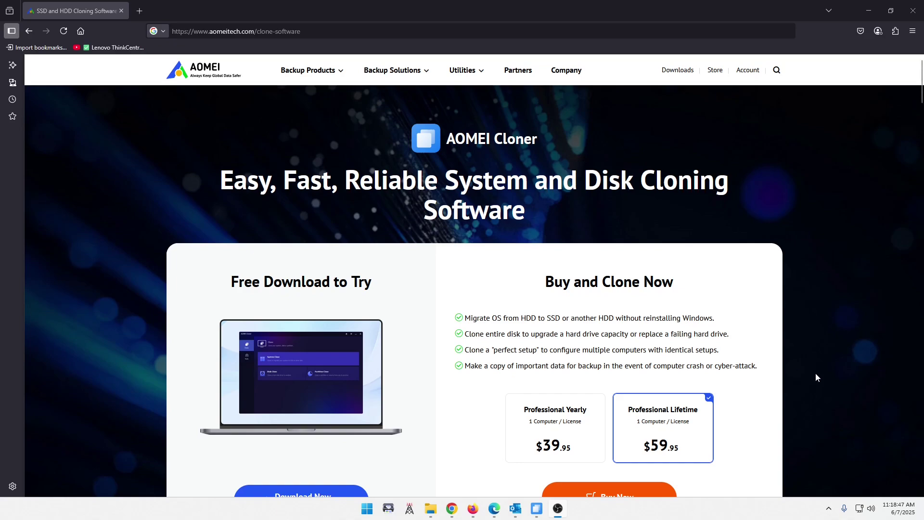
scroll(815, 373, down, 4)
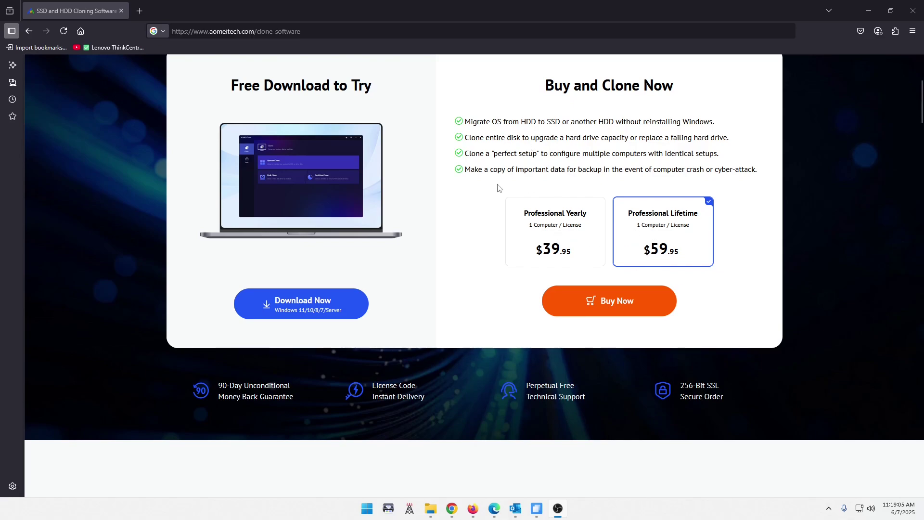
scroll(442, 217, down, 10)
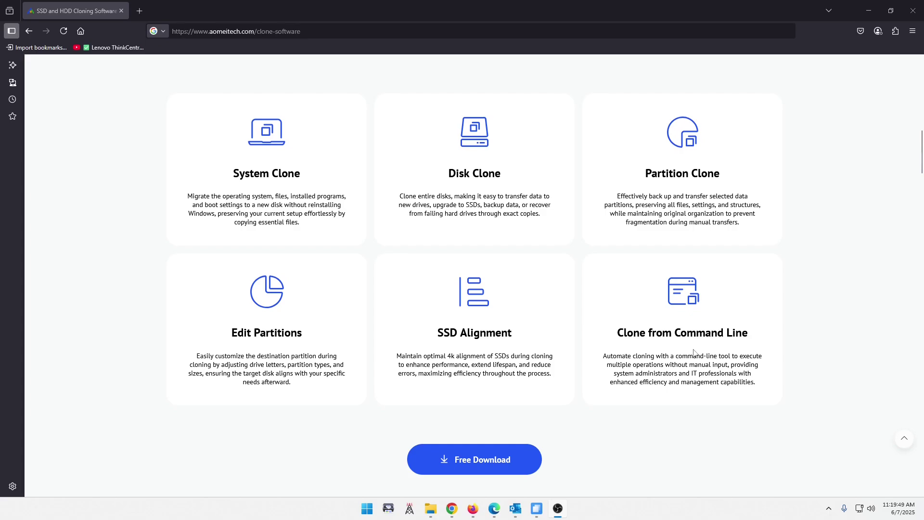
scroll(801, 326, down, 5)
scroll(801, 325, down, 3)
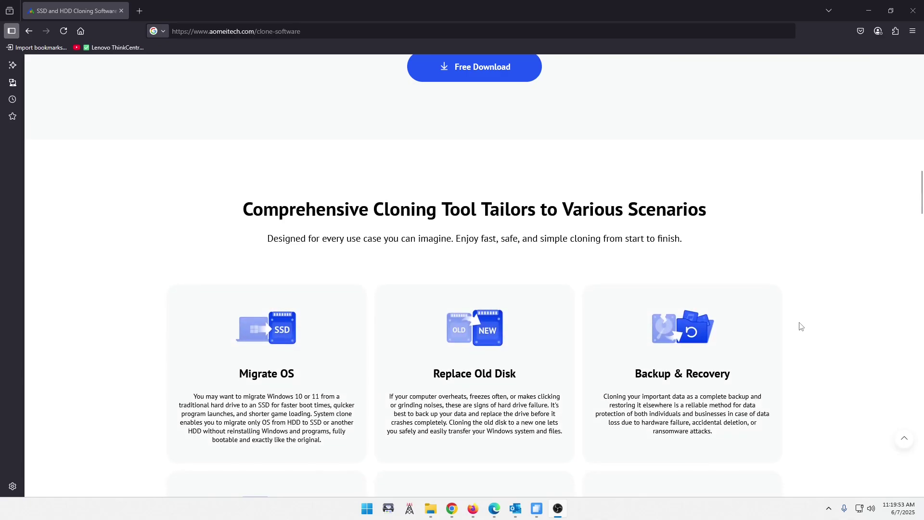
scroll(800, 326, up, 20)
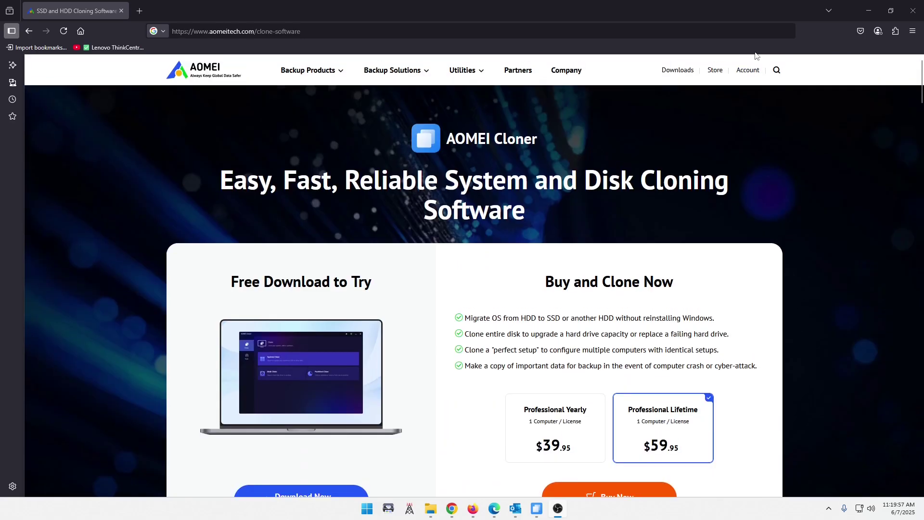
Minimize Firefox and shift the AOMEI Cloner window slightly to the left.
click(866, 11)
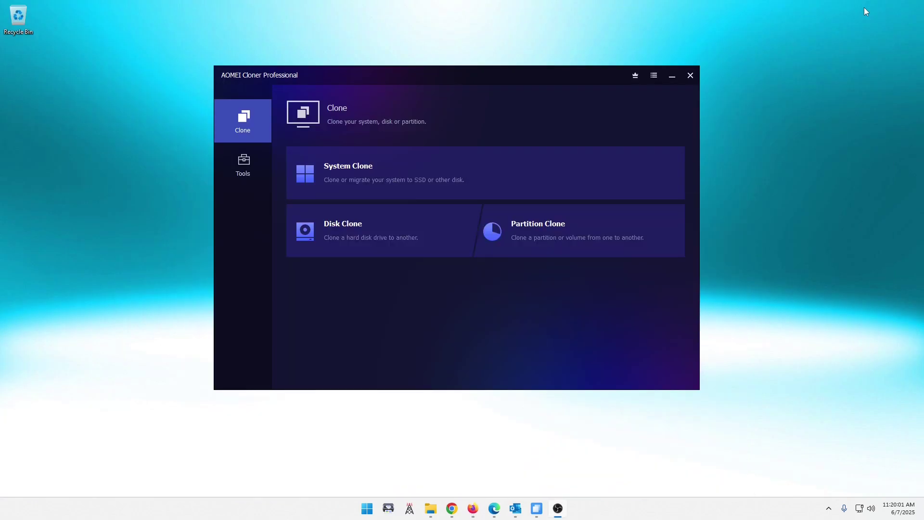
drag(477, 76, 272, 56)
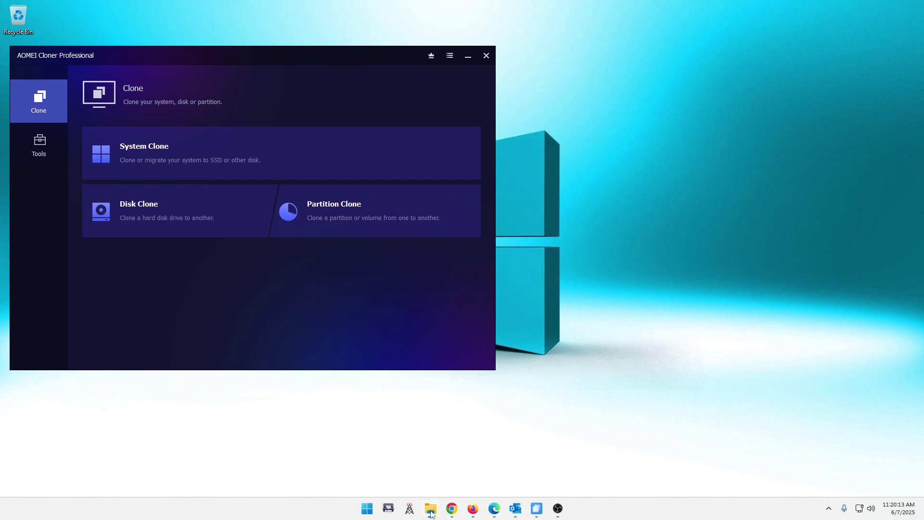
Open File Explorer's My Computer view and place it, narrowed, to the right of the cloner.
click(307, 208)
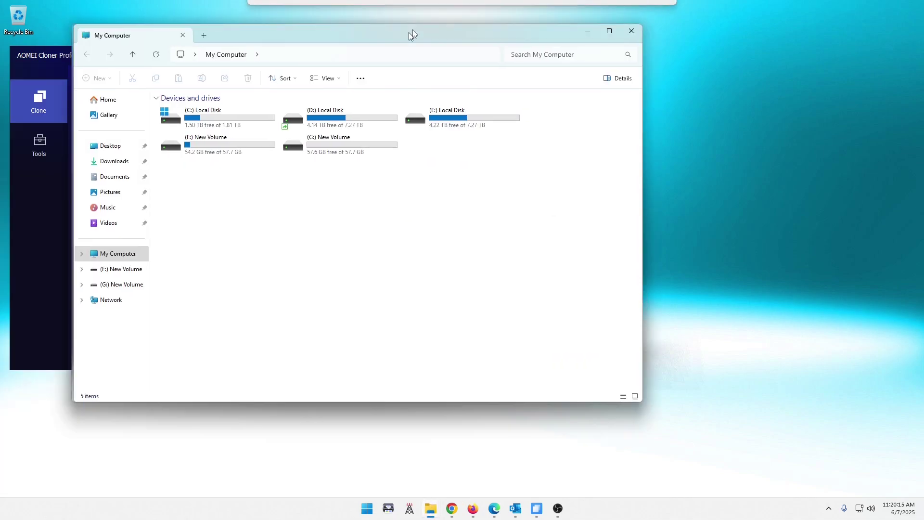
drag(411, 30, 656, 72)
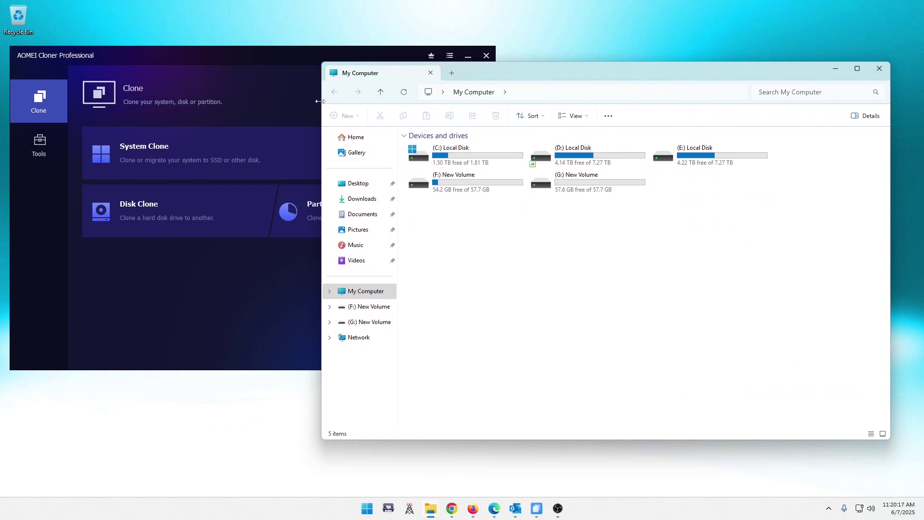
mouse_move(322, 102)
mouse_down()
mouse_move(515, 98)
mouse_move(506, 94)
mouse_up()
drag(668, 75, 666, 60)
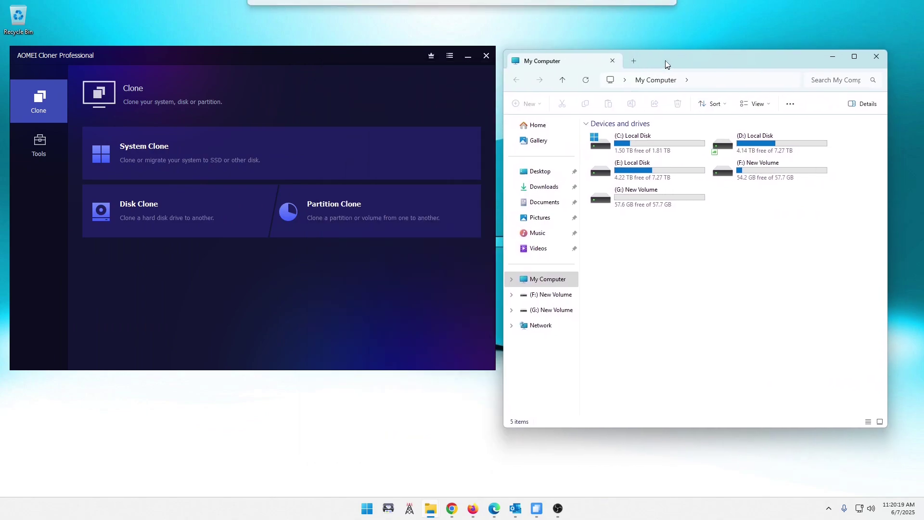
Check F: (54.2 GB free) against the nearly empty G:, then realign both windows.
click(755, 171)
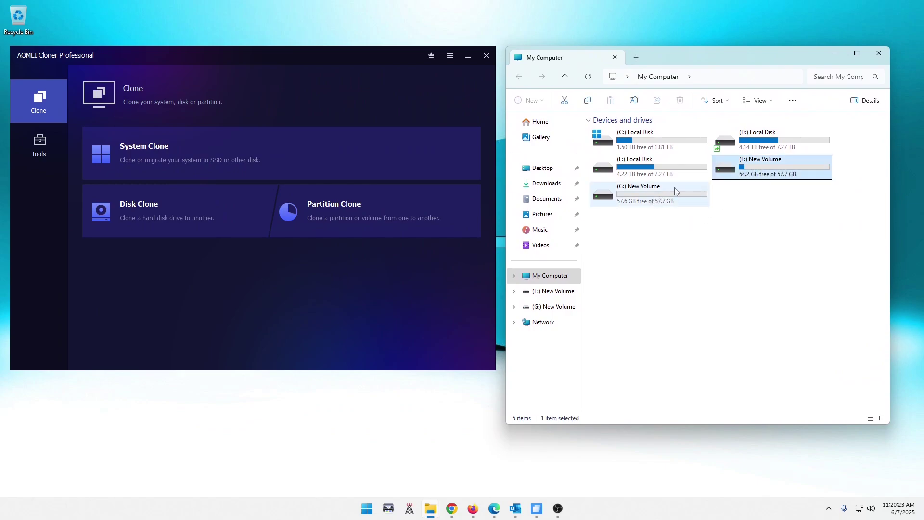
click(639, 202)
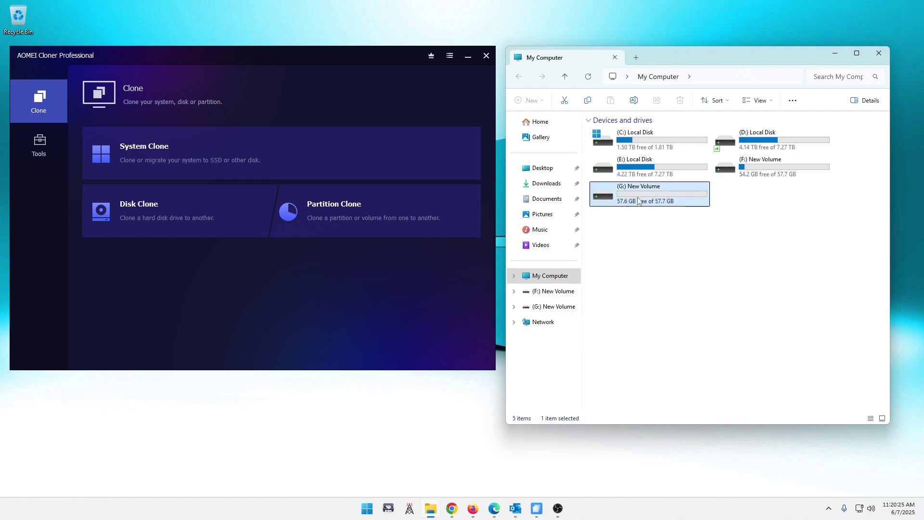
click(753, 174)
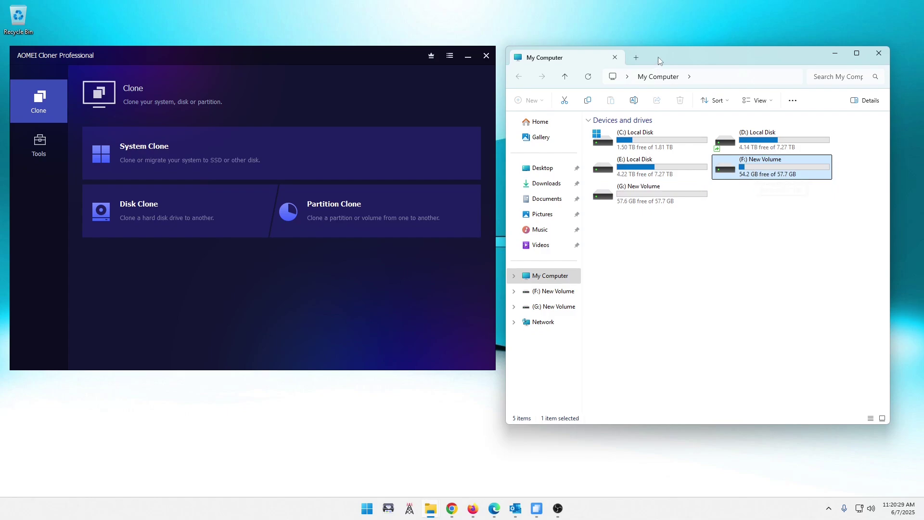
drag(666, 55, 691, 42)
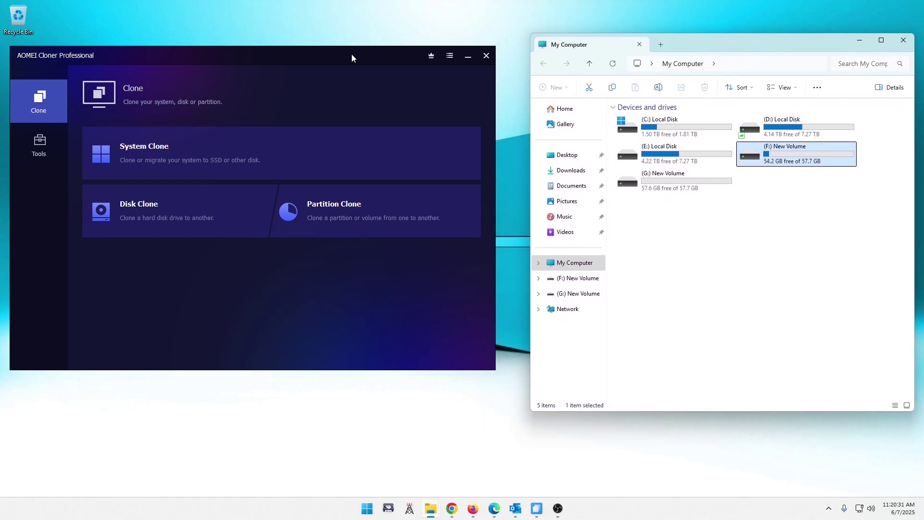
drag(352, 54, 369, 42)
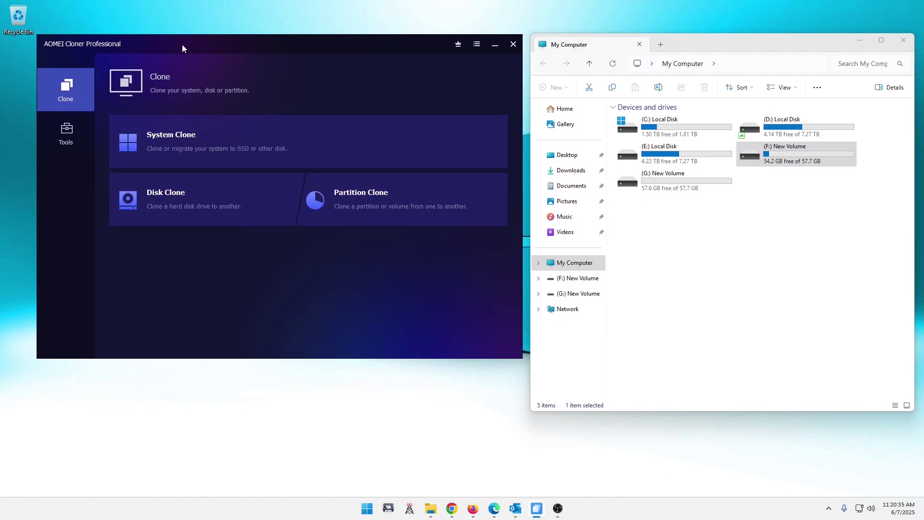
drag(181, 44, 332, 80)
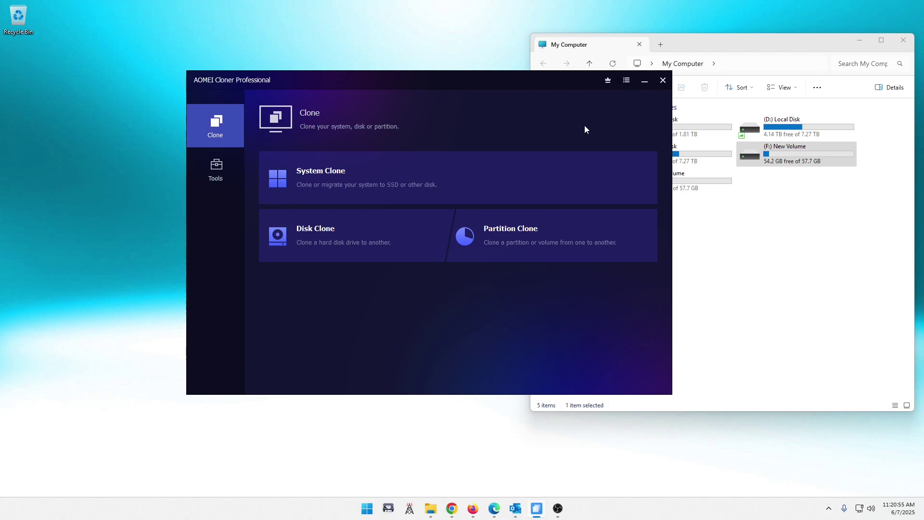
click(626, 81)
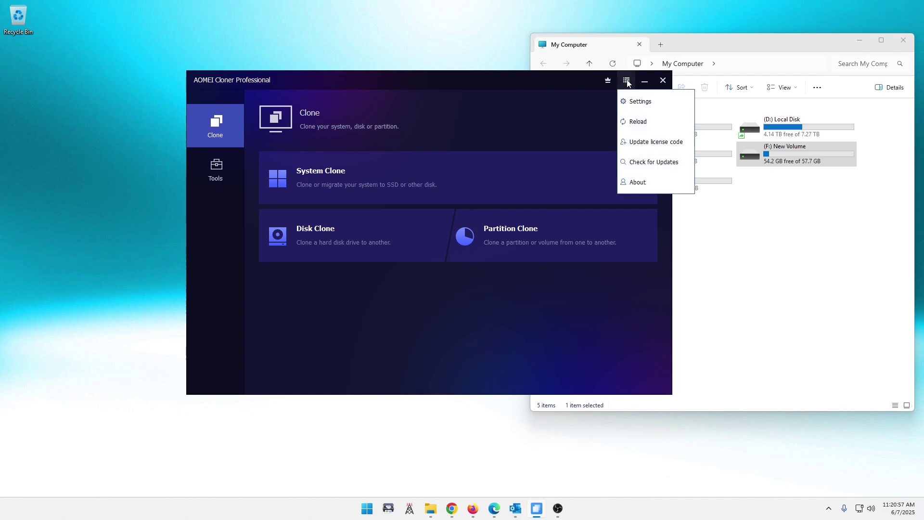
click(639, 102)
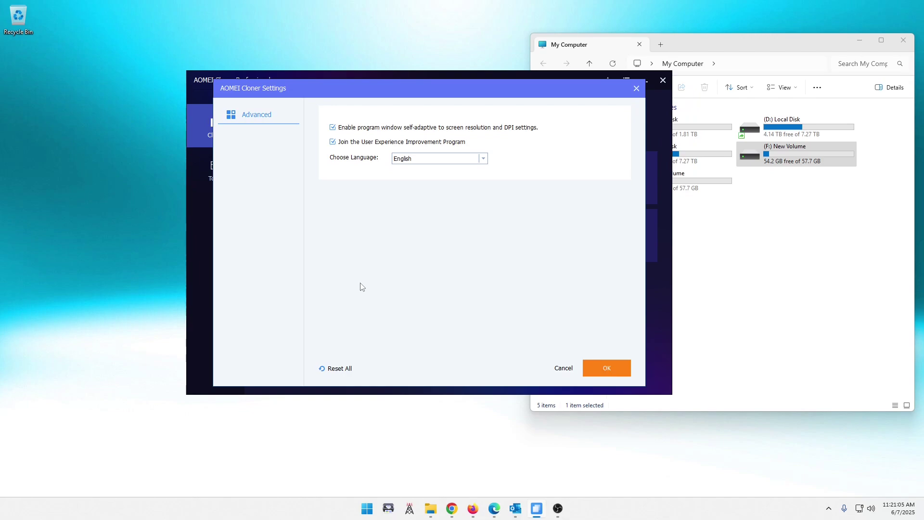
click(562, 368)
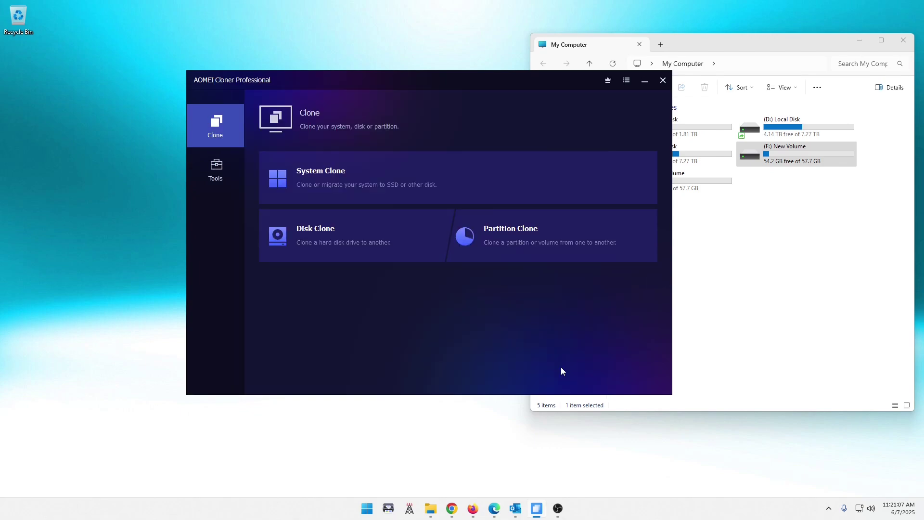
Bring up the cloner's main menu with Settings, Reload, Update license code, Check for Updates and About.
click(627, 81)
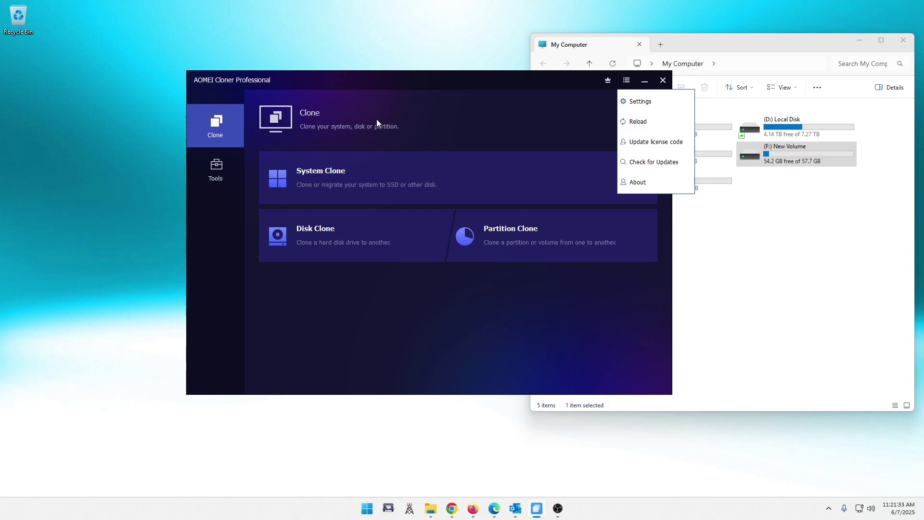
Start a Disk Clone and scroll its Source Disk list to show Disk1 through Disk4.
click(215, 171)
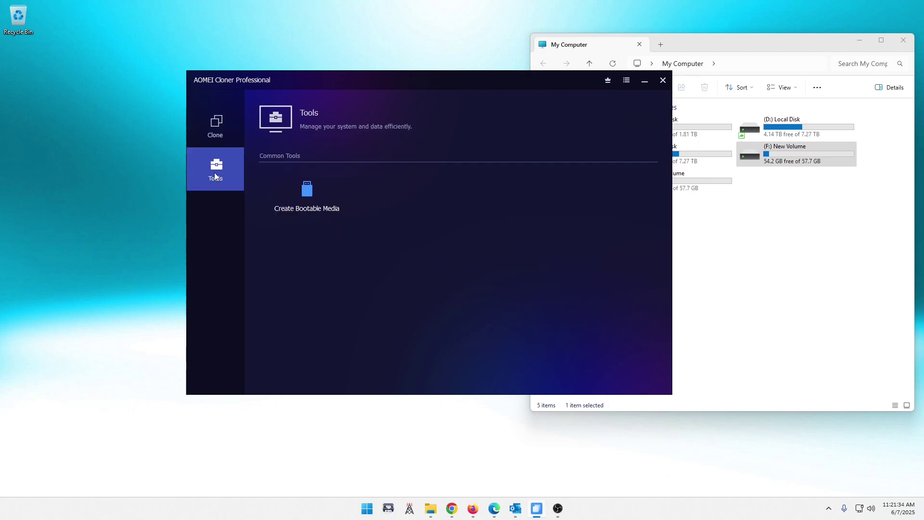
click(210, 138)
click(333, 235)
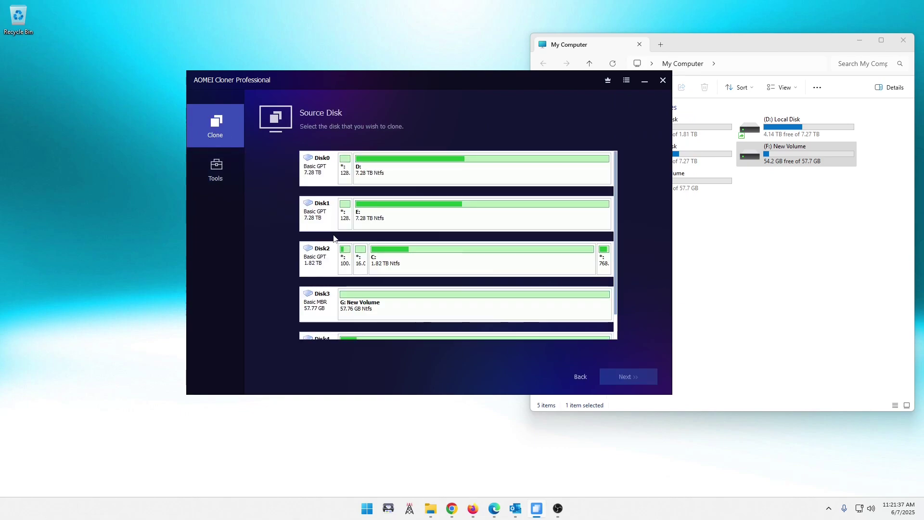
scroll(480, 241, down, 1)
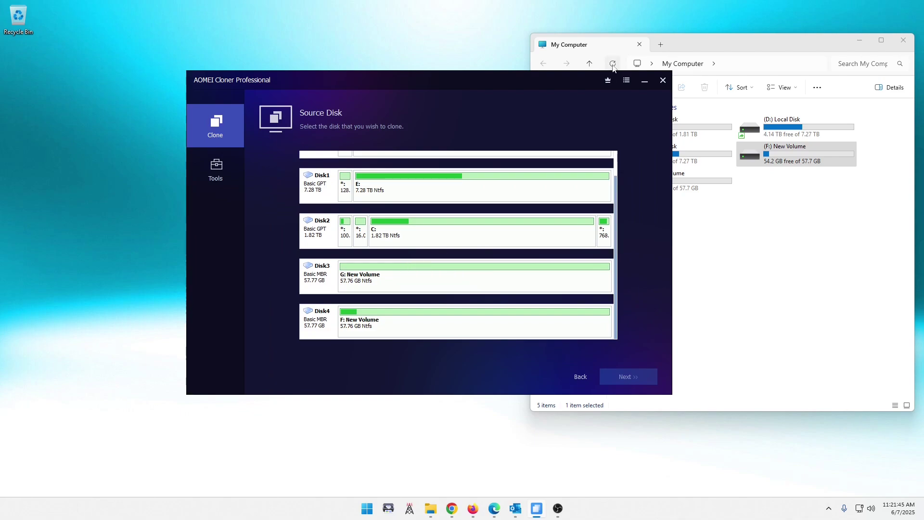
View the About box for version 5.0.0, then close it.
click(626, 80)
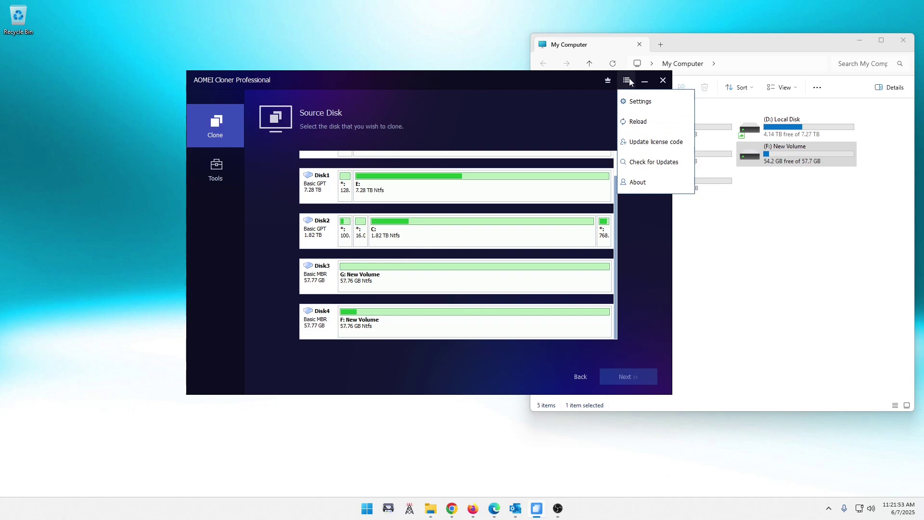
click(642, 186)
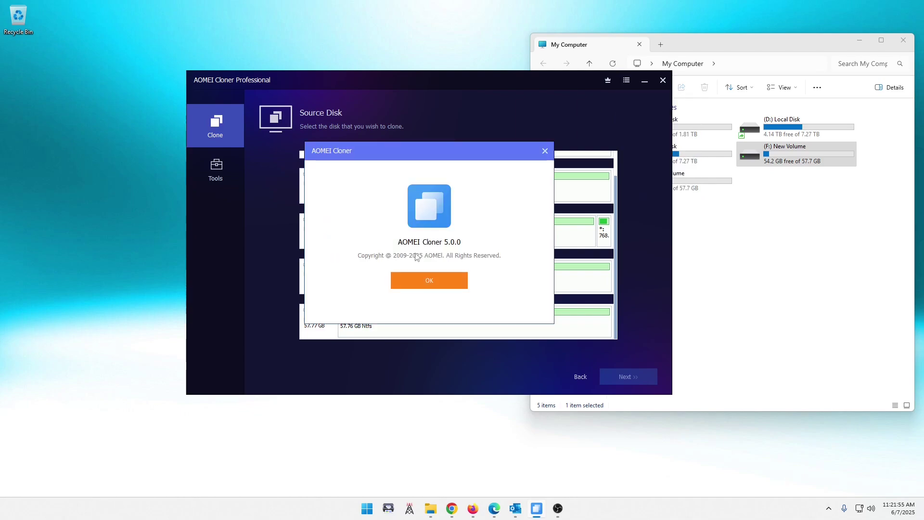
click(448, 286)
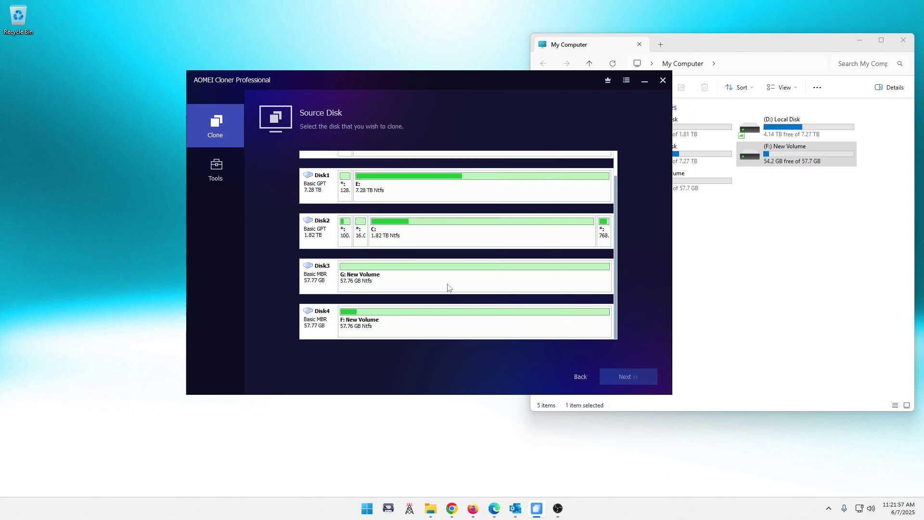
Leave the disk clone, look at System Clone, then return to the Clone page's three options.
click(201, 131)
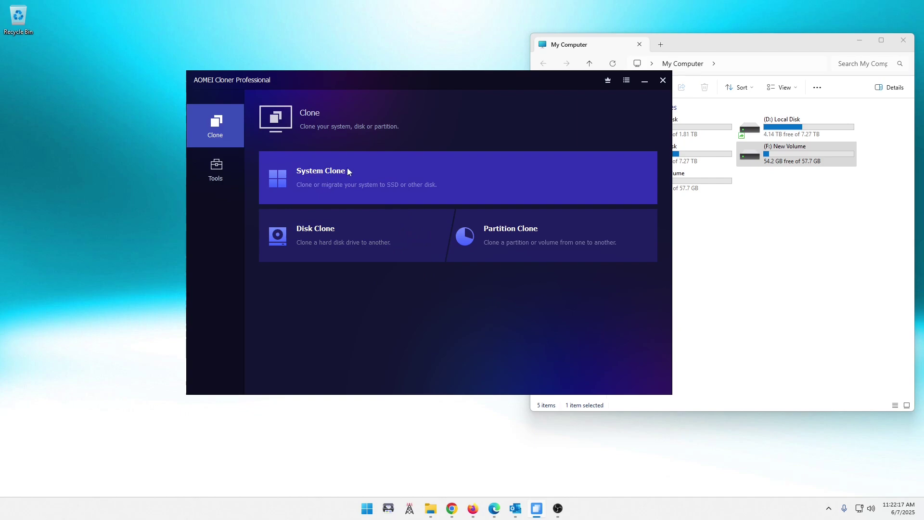
click(327, 177)
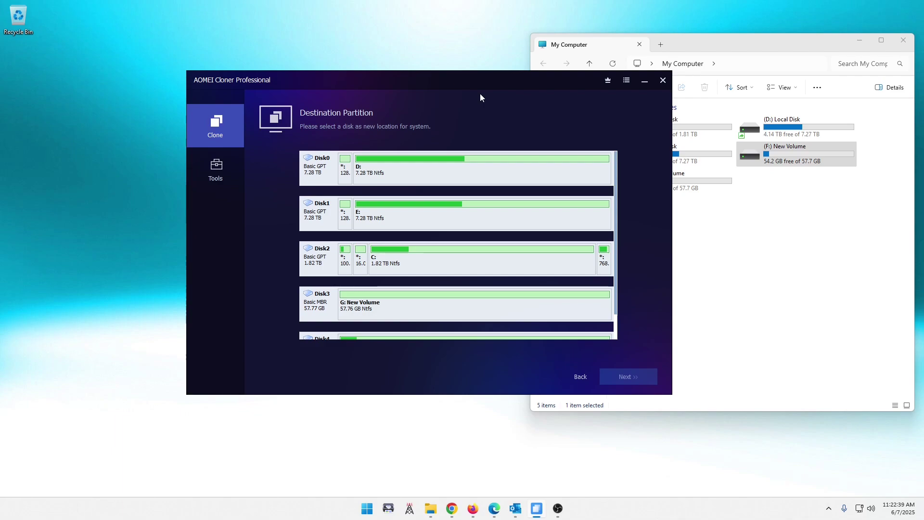
click(575, 375)
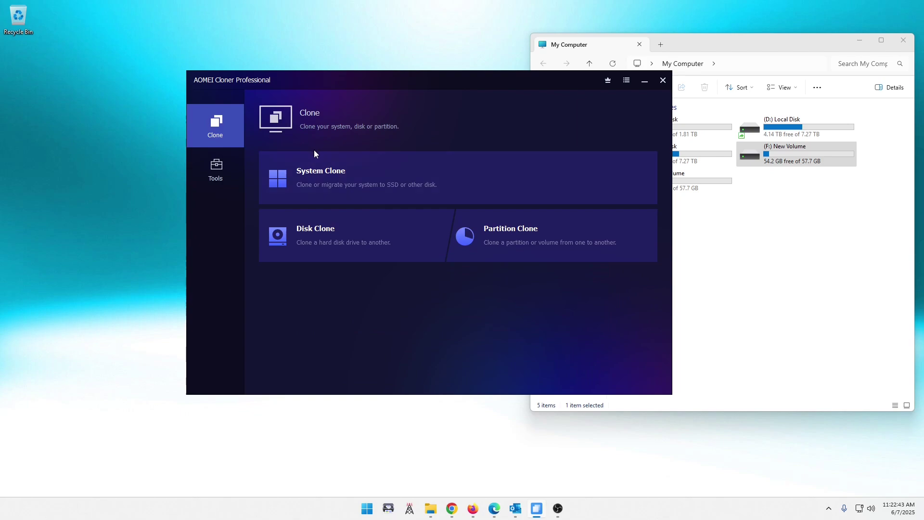
click(517, 242)
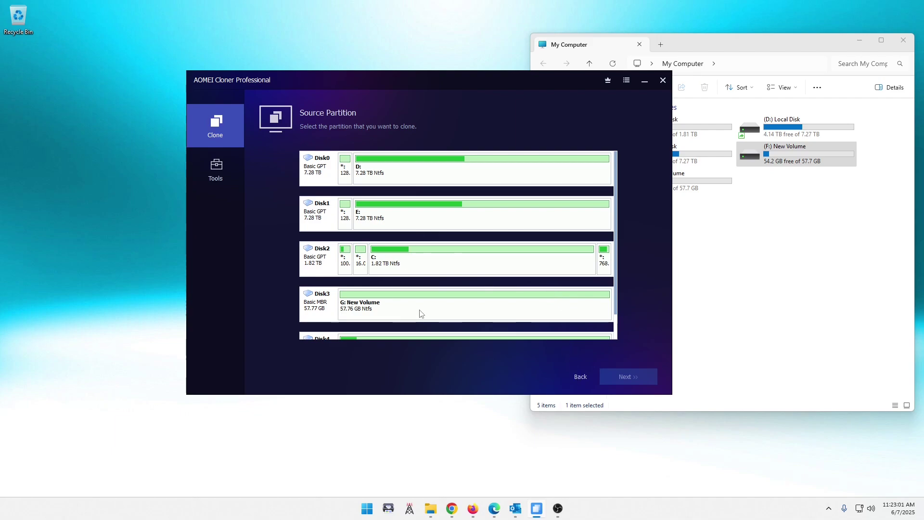
click(580, 376)
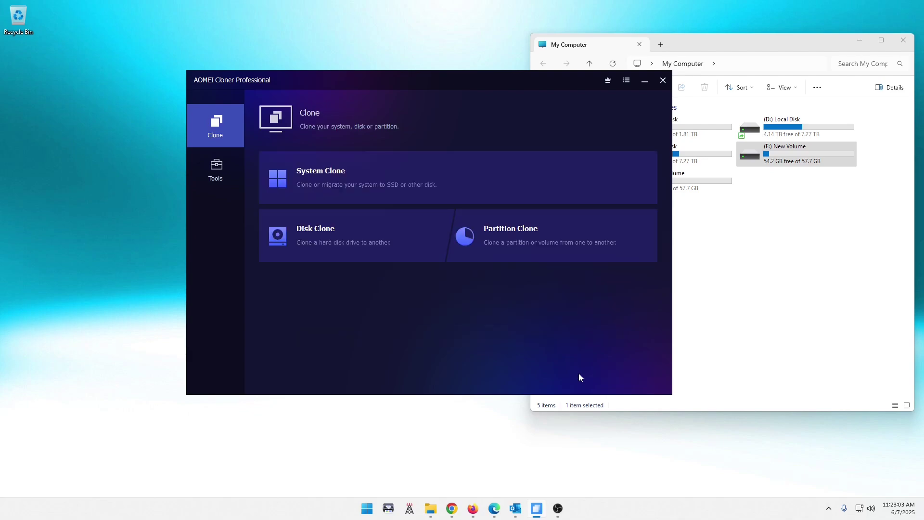
Start a Disk Clone and select Disk4 (F: New Volume, 57.77 GB) as the source disk.
click(317, 244)
drag(532, 81, 382, 78)
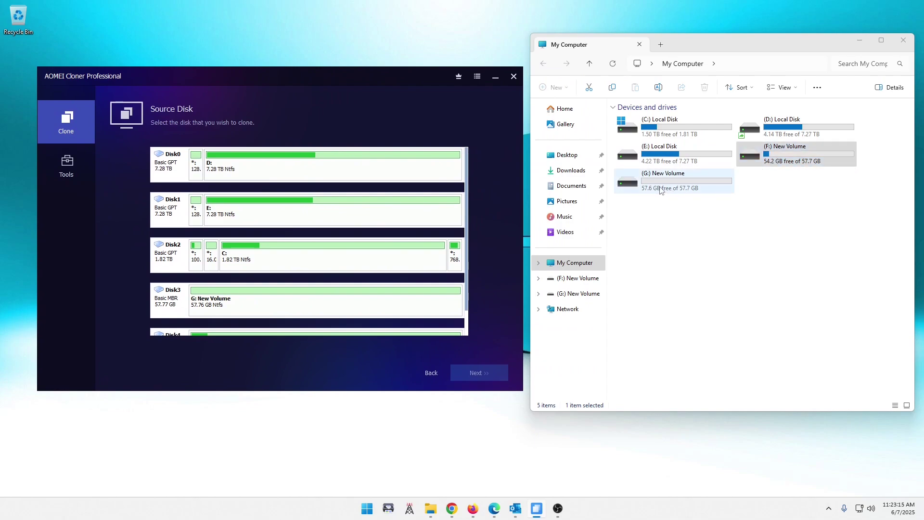
click(793, 151)
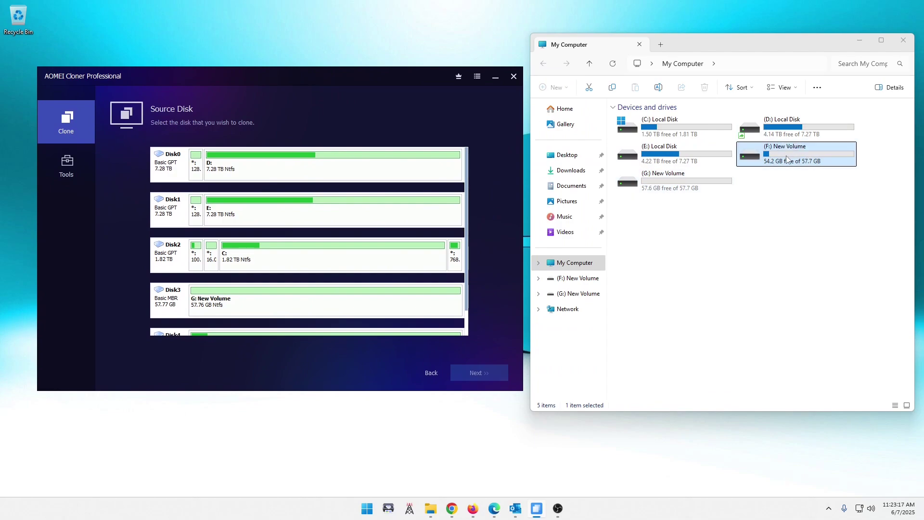
click(369, 226)
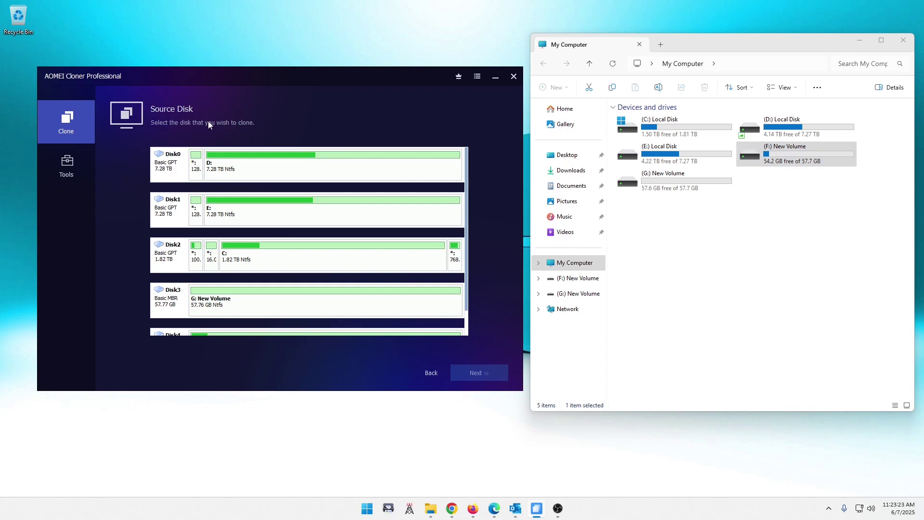
scroll(331, 206, down, 1)
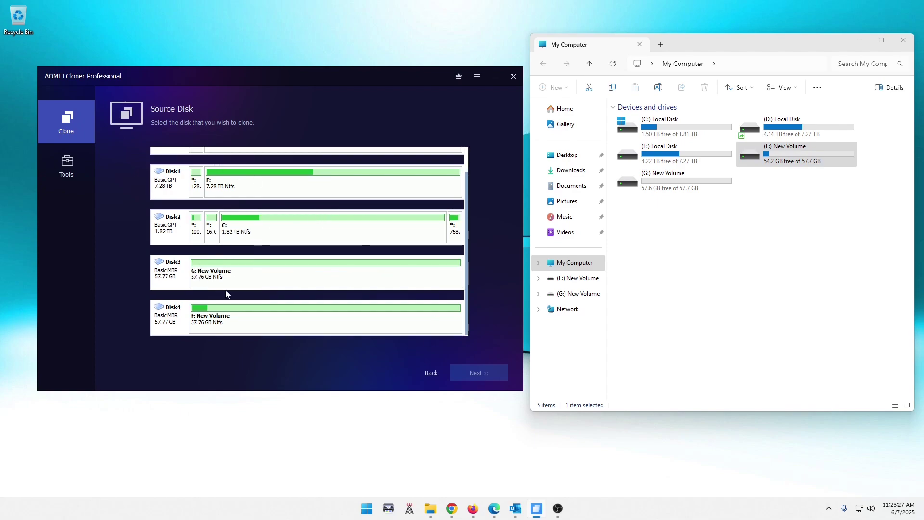
click(218, 321)
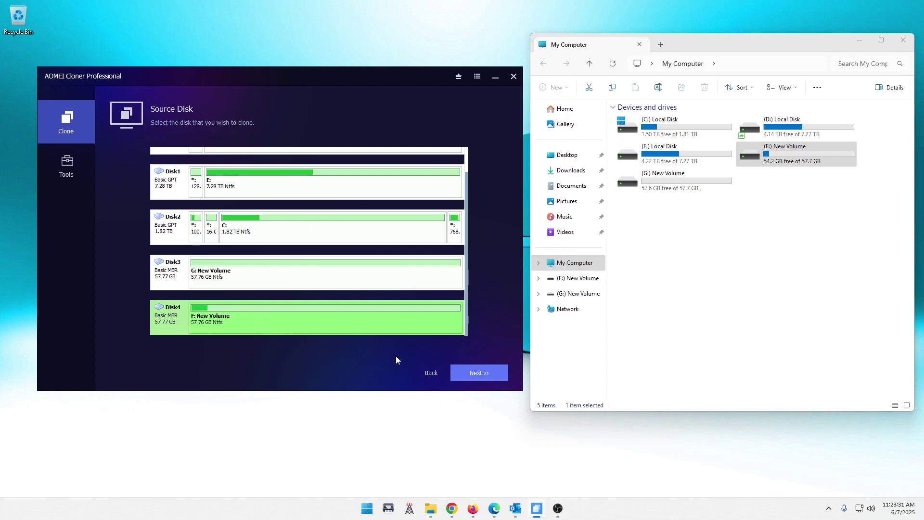
Choose Disk3 (G: New Volume) as the destination disk and continue to the overwrite warning.
click(470, 373)
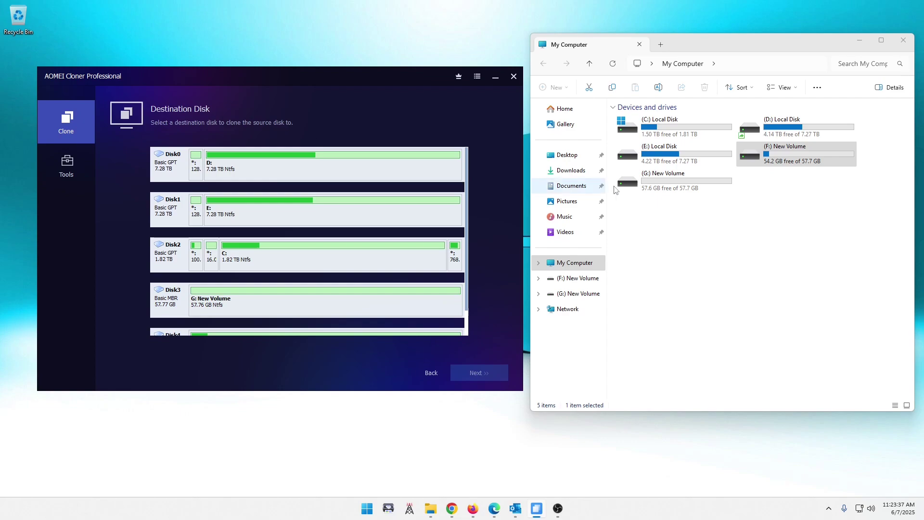
scroll(317, 250, down, 1)
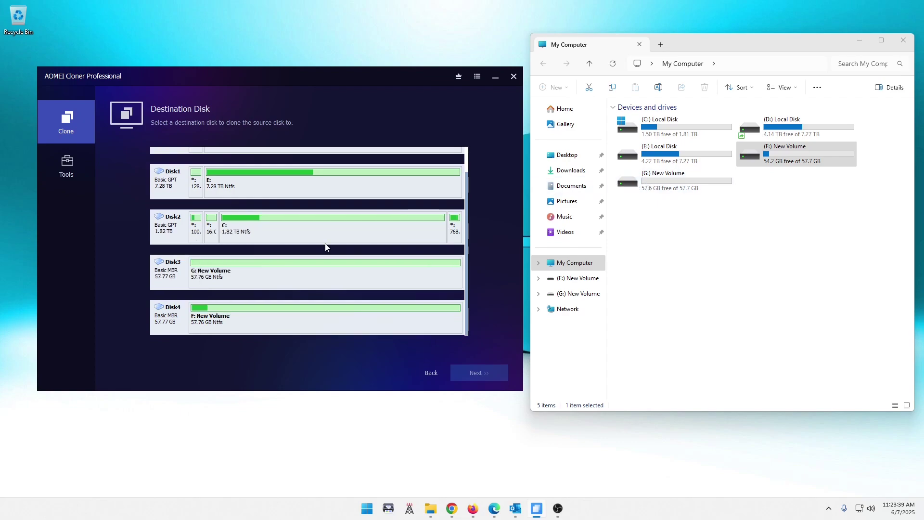
click(220, 275)
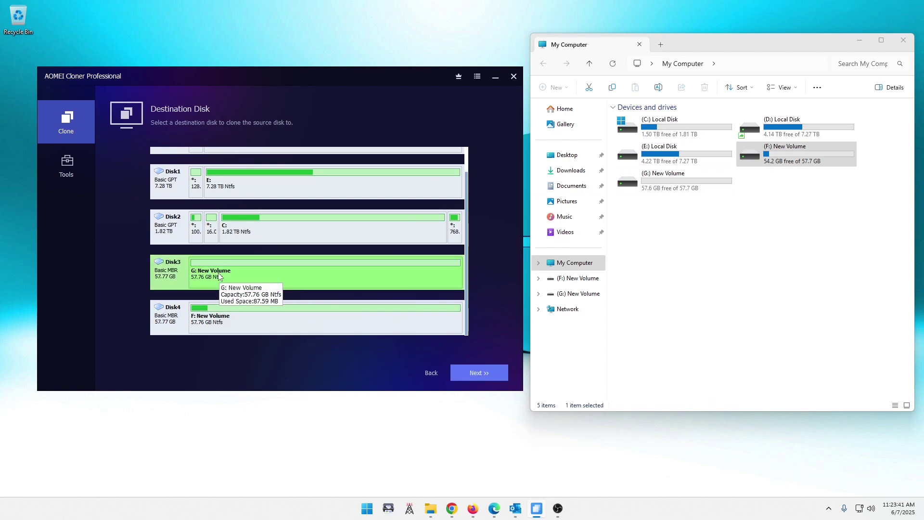
click(479, 375)
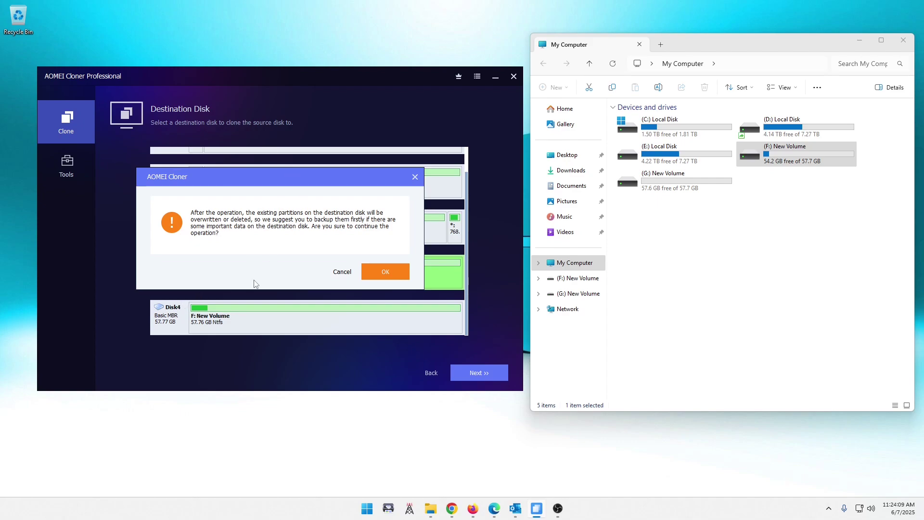
Confirm overwriting Disk3's partitions to reach the Disk 4 to Disk 3 Operation Summary.
click(384, 271)
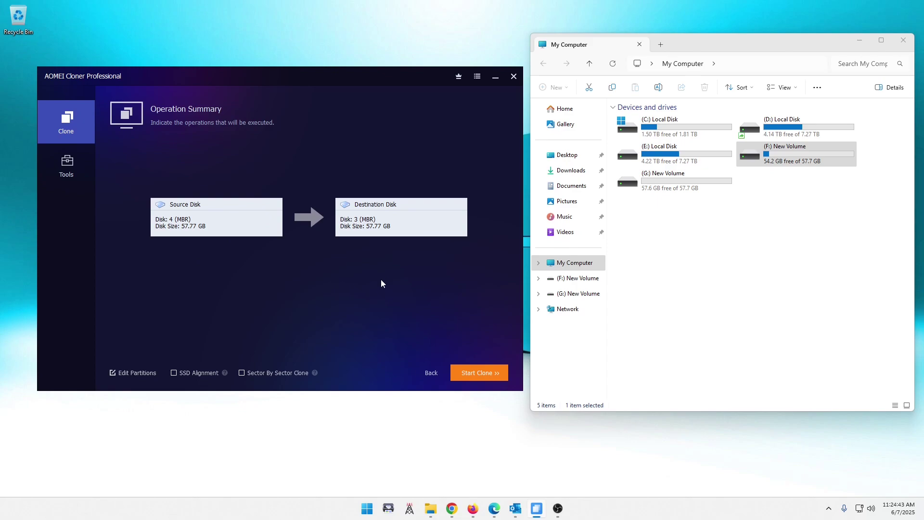
Run the clone of Disk 4 onto Disk 3 and check that G: now shows 54.2 GB free like F:.
click(476, 374)
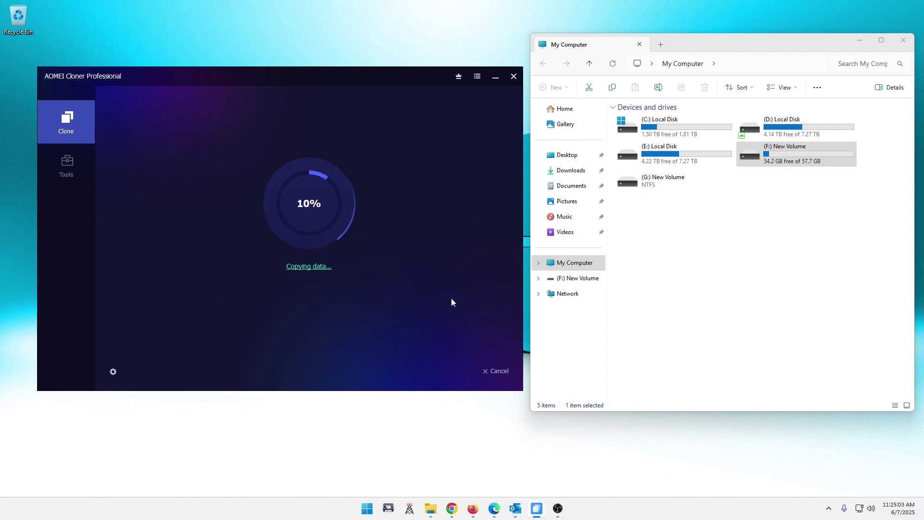
click(798, 170)
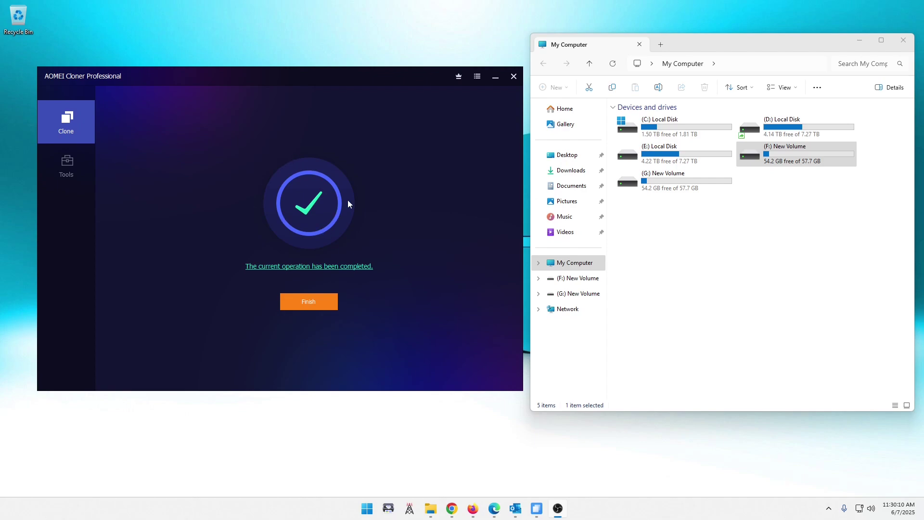
Finish the clone and confirm F: and G: both hold MISC DATA, PortableApps and Study Materials.
click(312, 304)
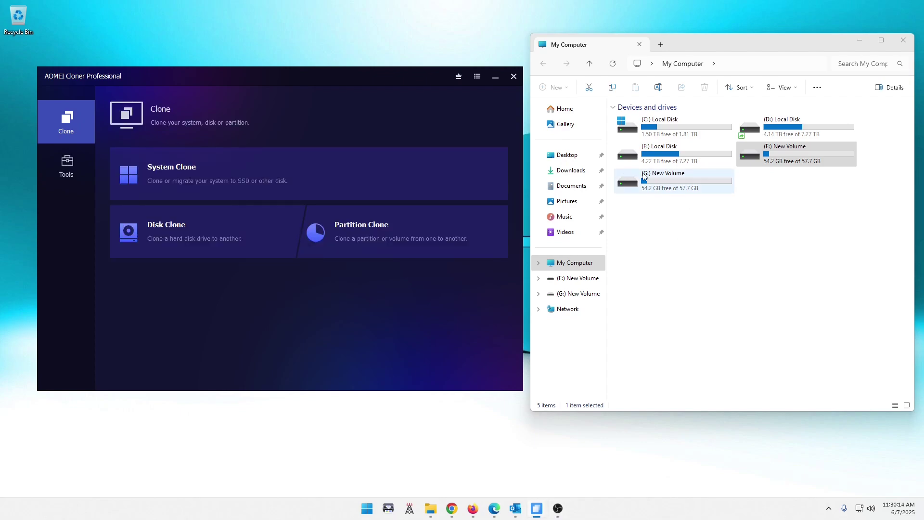
click(772, 164)
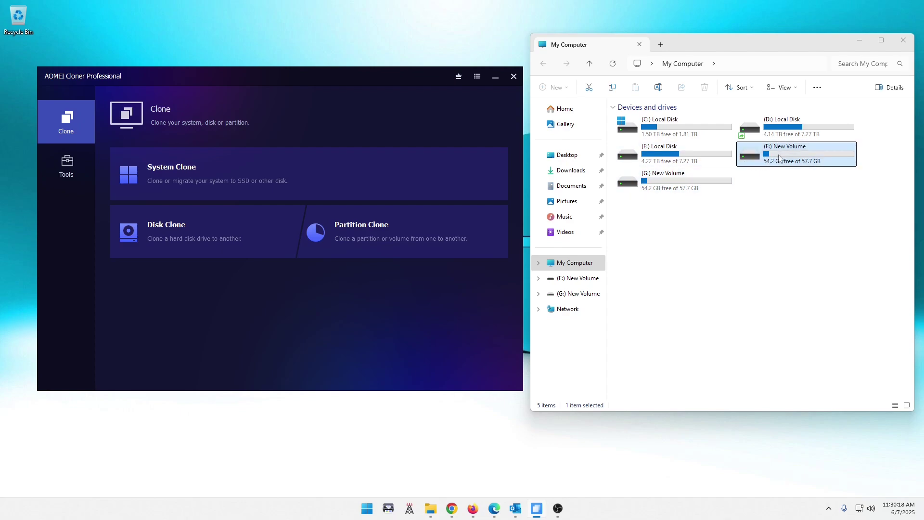
double_click(779, 158)
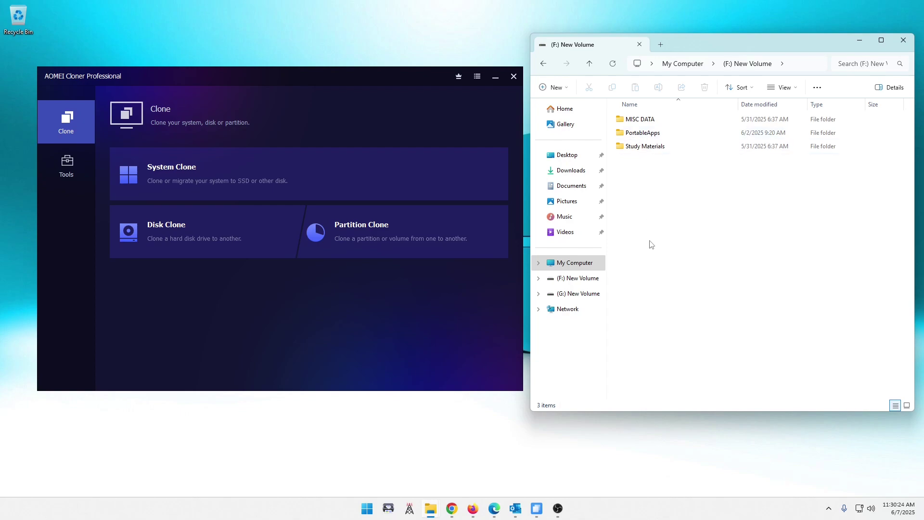
click(541, 64)
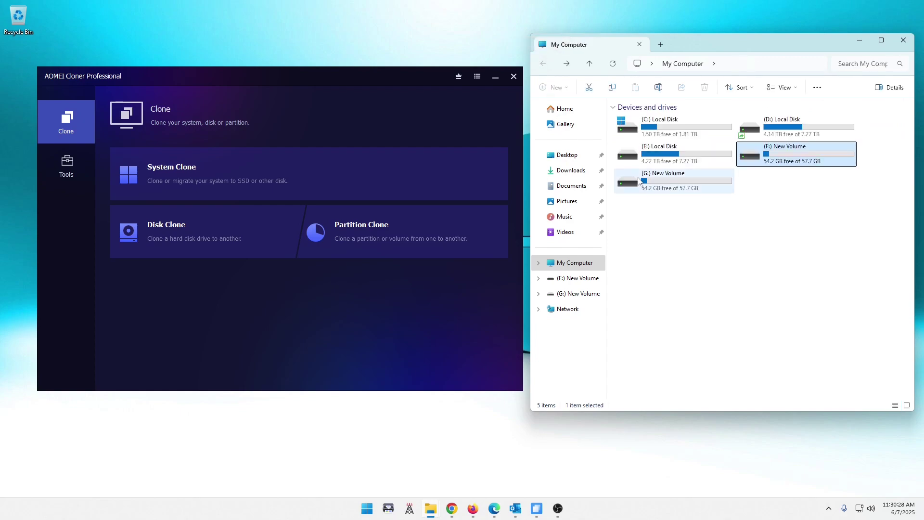
double_click(663, 181)
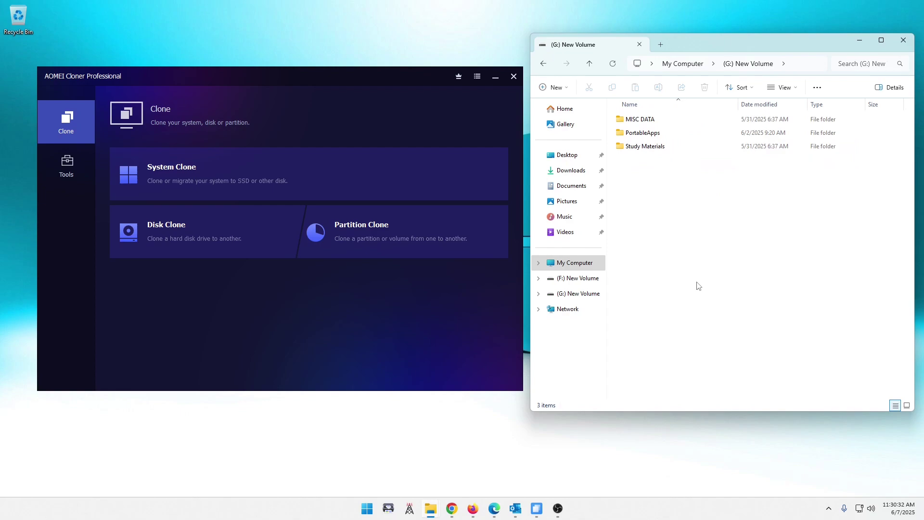
click(543, 64)
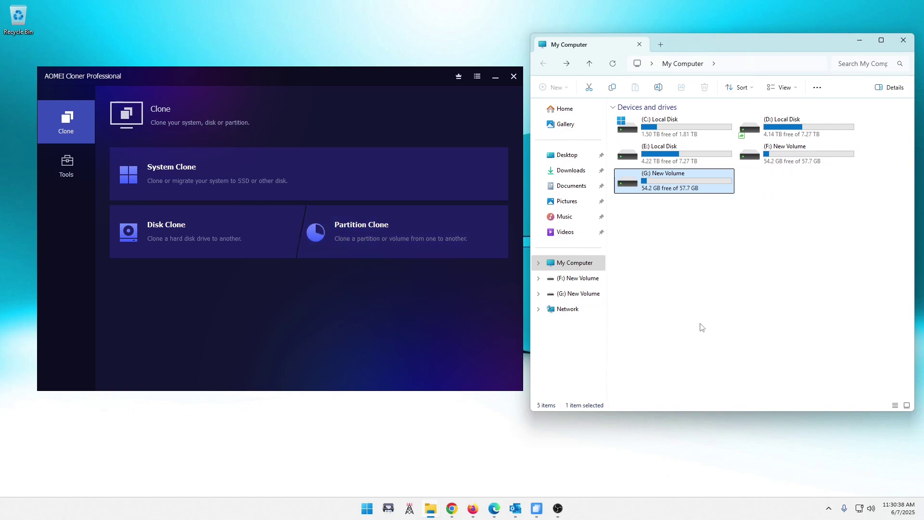
Check the properties of G:'s three cloned folders: 602 files, 81 folders, 3.37 GB total.
double_click(672, 184)
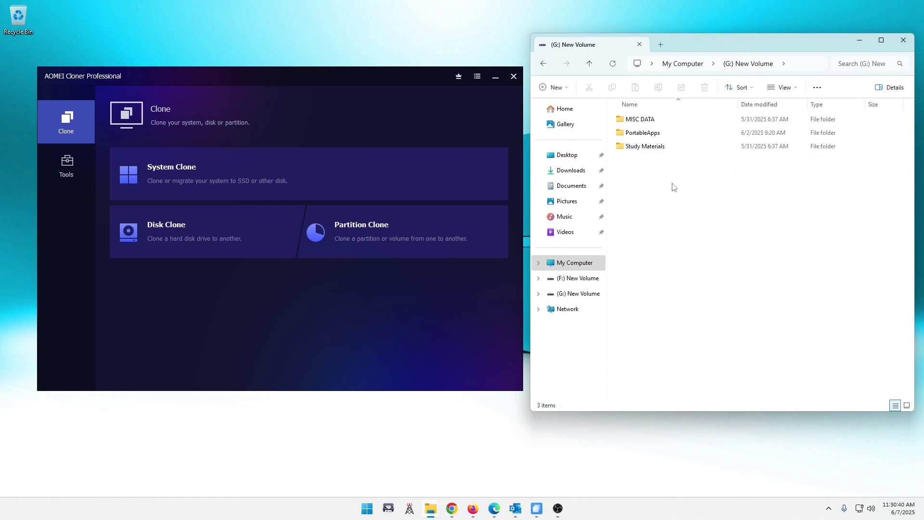
drag(659, 183, 636, 120)
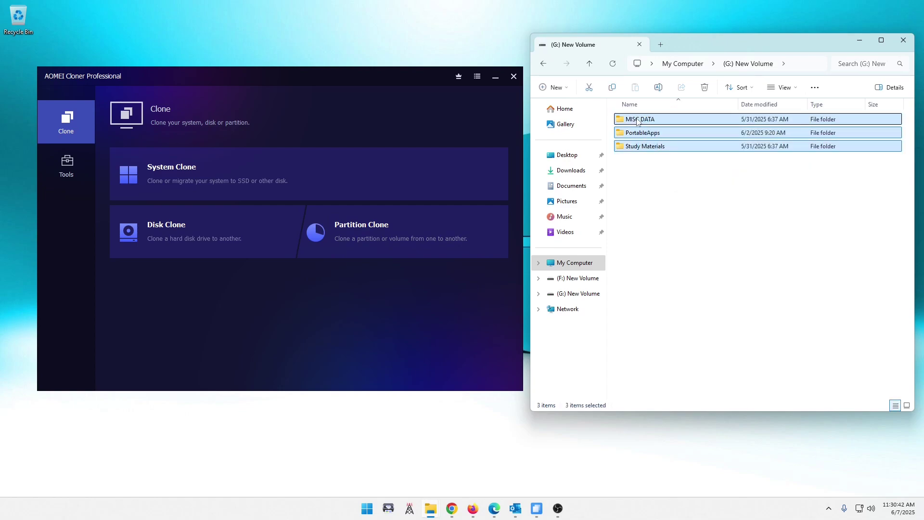
right_click(636, 121)
click(672, 289)
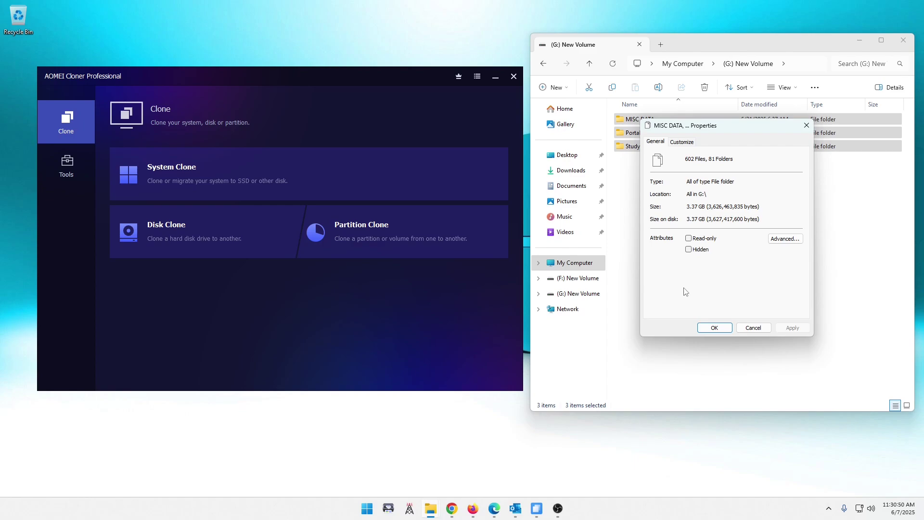
click(753, 327)
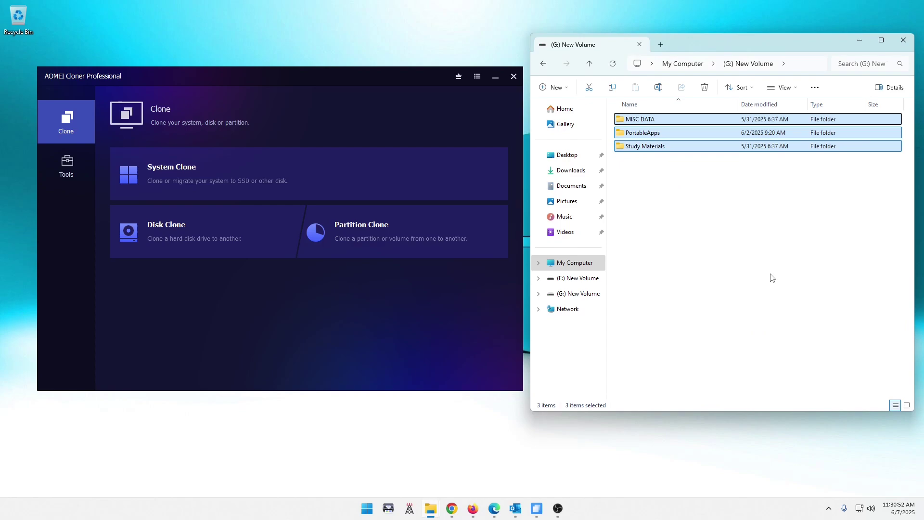
Close the File Explorer window, leaving AOMEI Cloner's Clone page on screen.
click(903, 42)
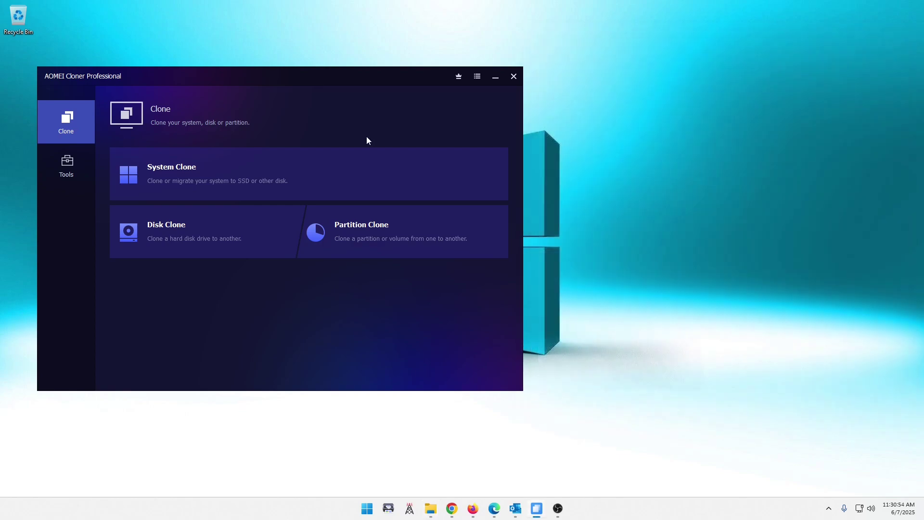